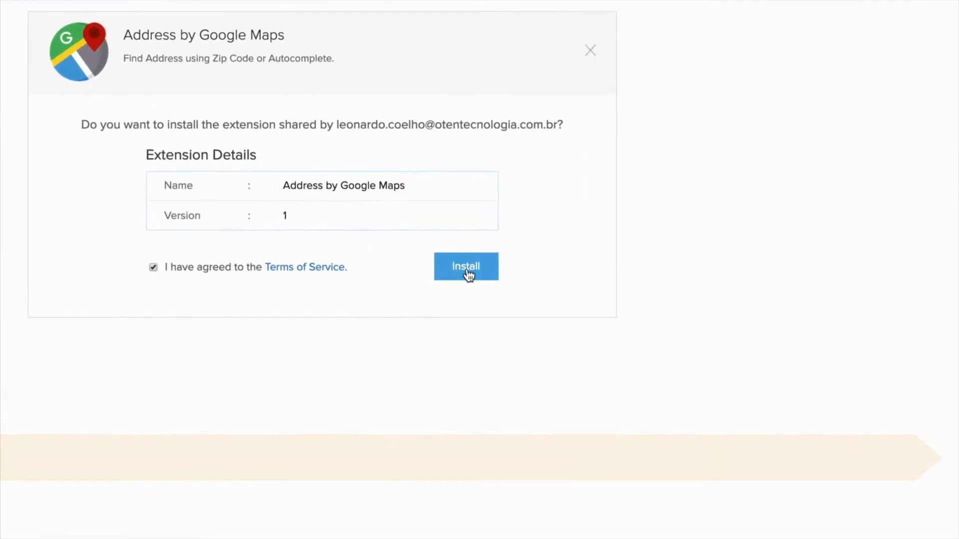
- Install Address by Google Maps for all users and start its 10-day free trial
click(468, 274)
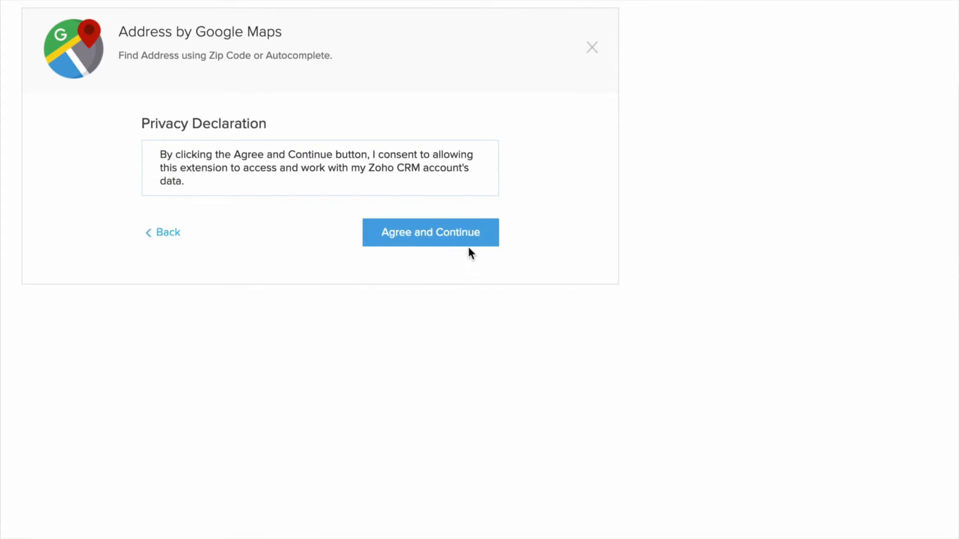
click(390, 242)
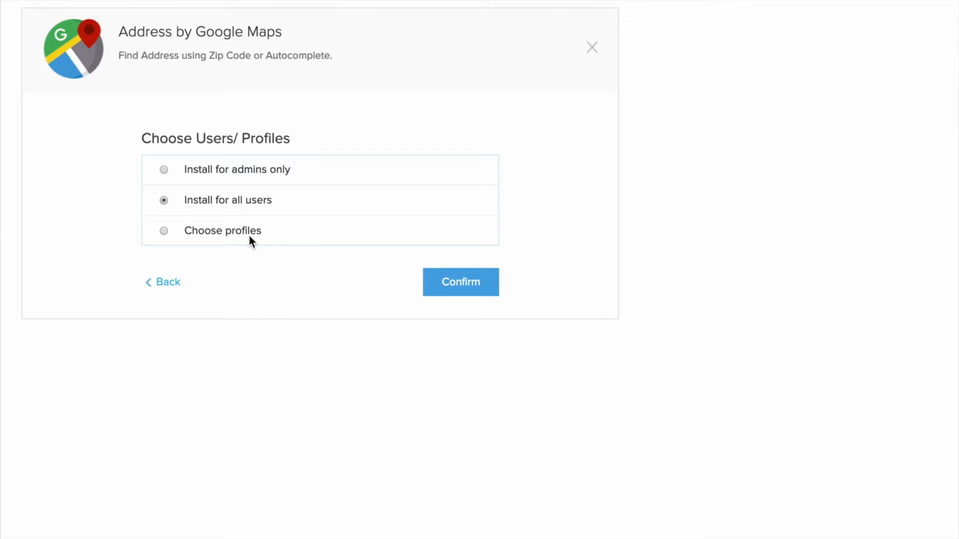
click(445, 283)
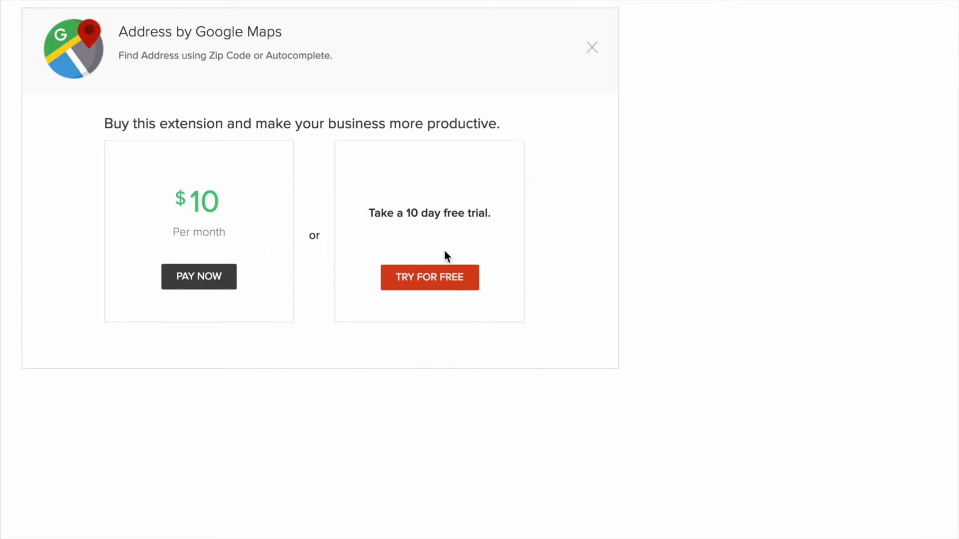
click(439, 283)
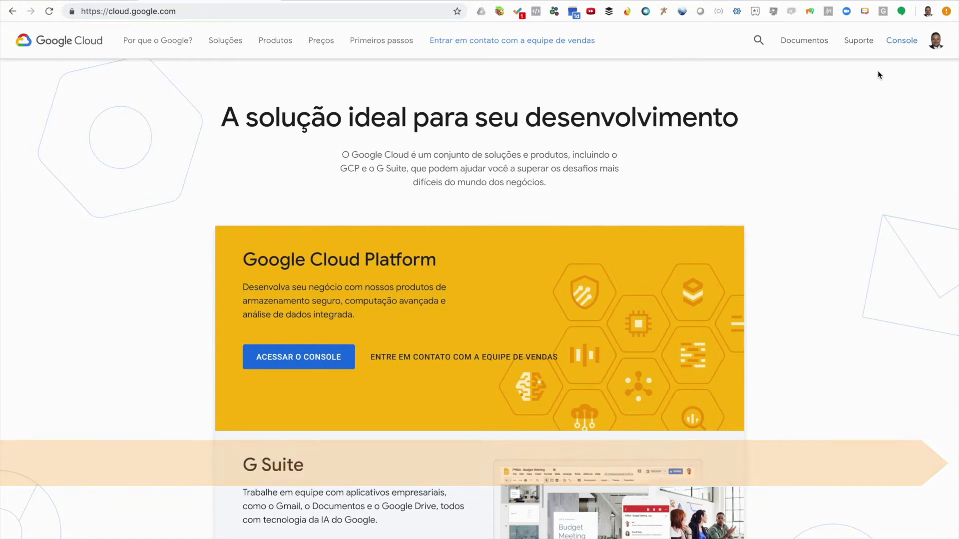
- Open the Google Cloud console and go to APIs & Services > Library
click(899, 43)
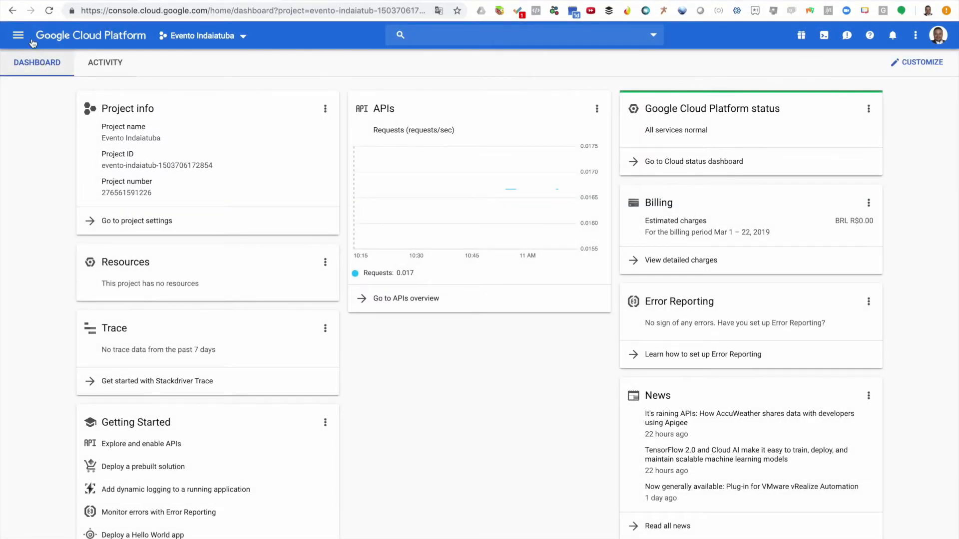
click(21, 37)
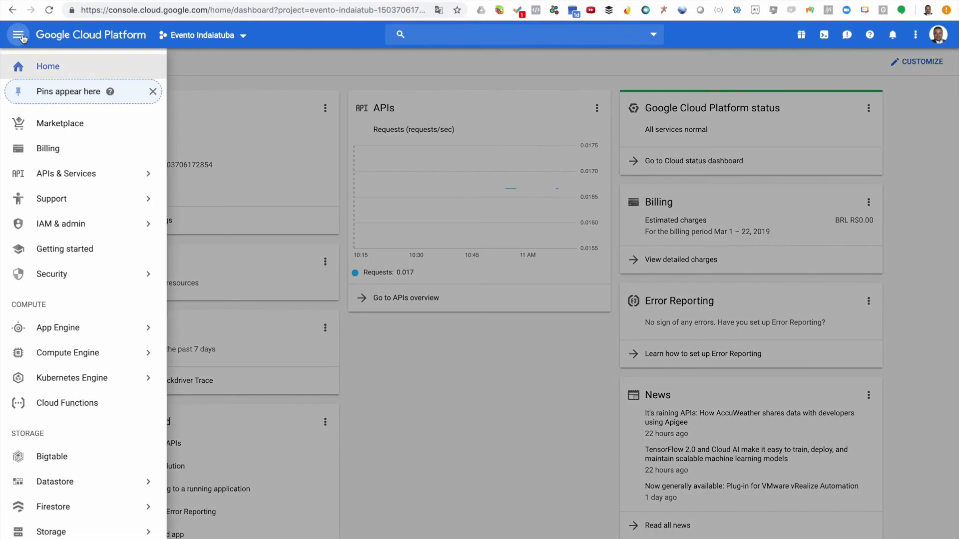
mouse_move(77, 180)
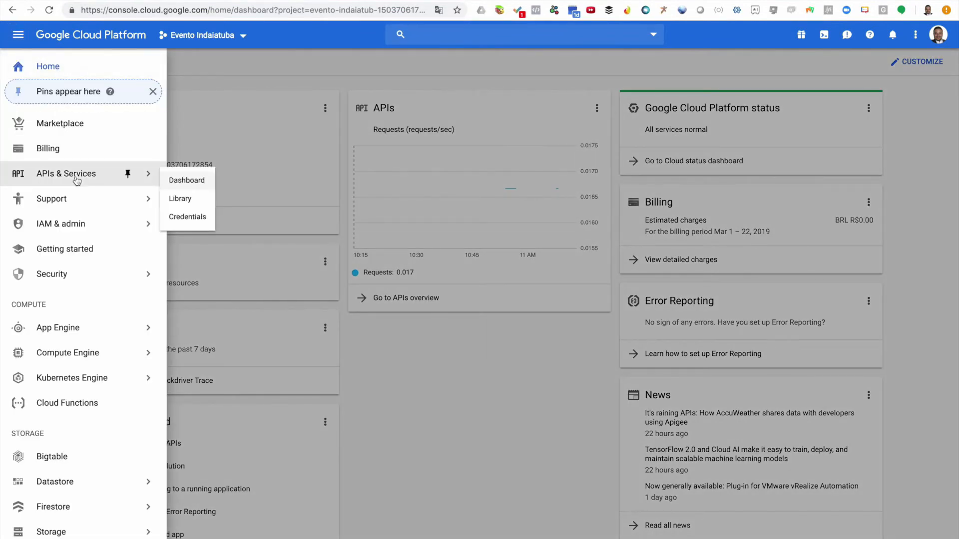
click(189, 204)
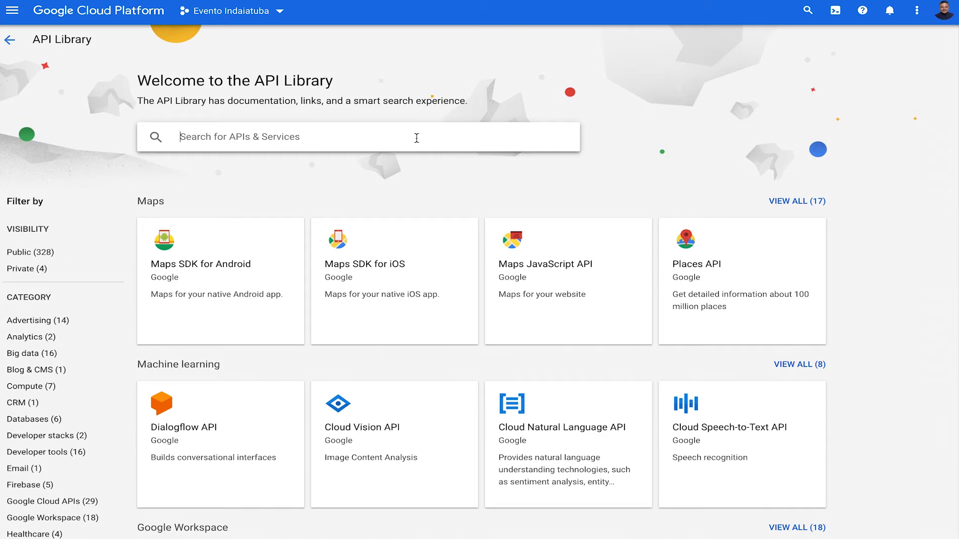
- Search the API Library for 'Maps' and scroll the results down to Places API
click(417, 138)
text(M)
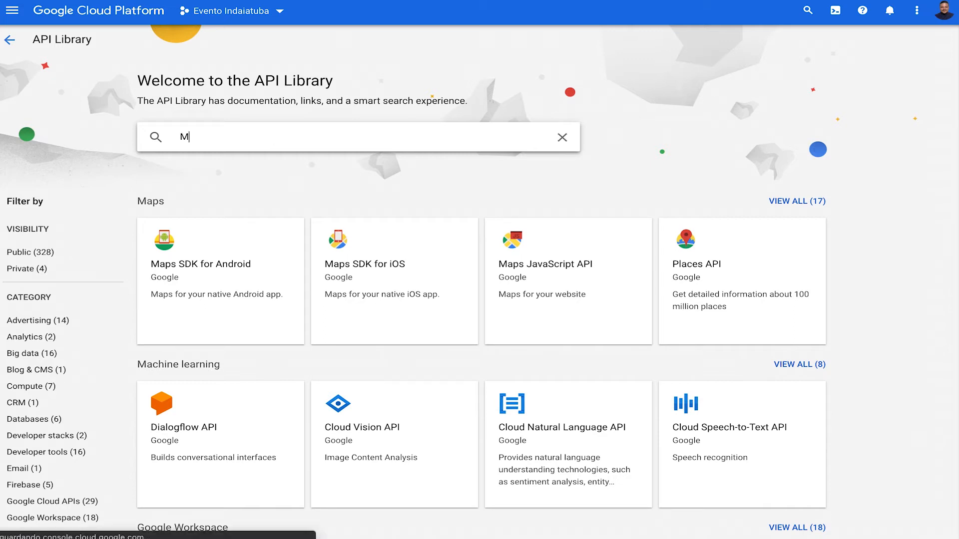
text(ap)
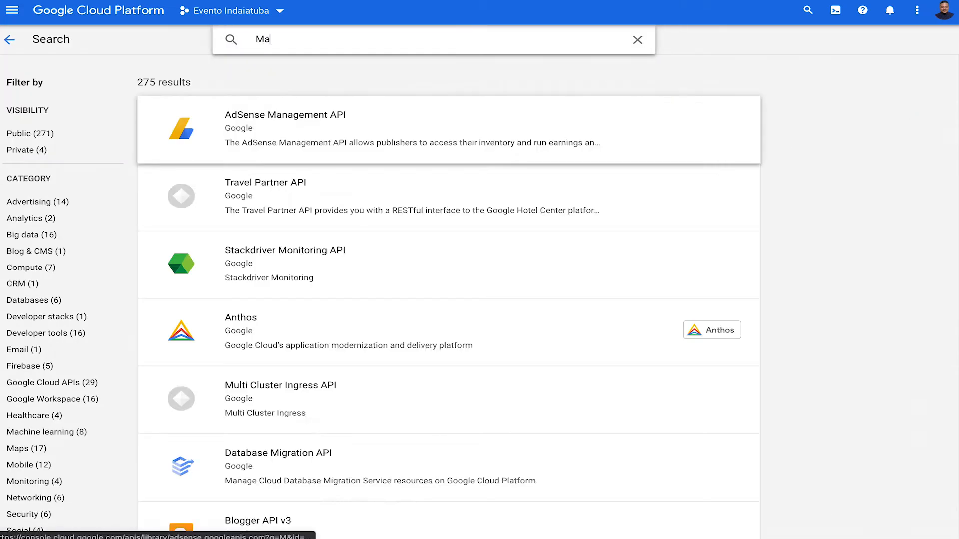
text(s)
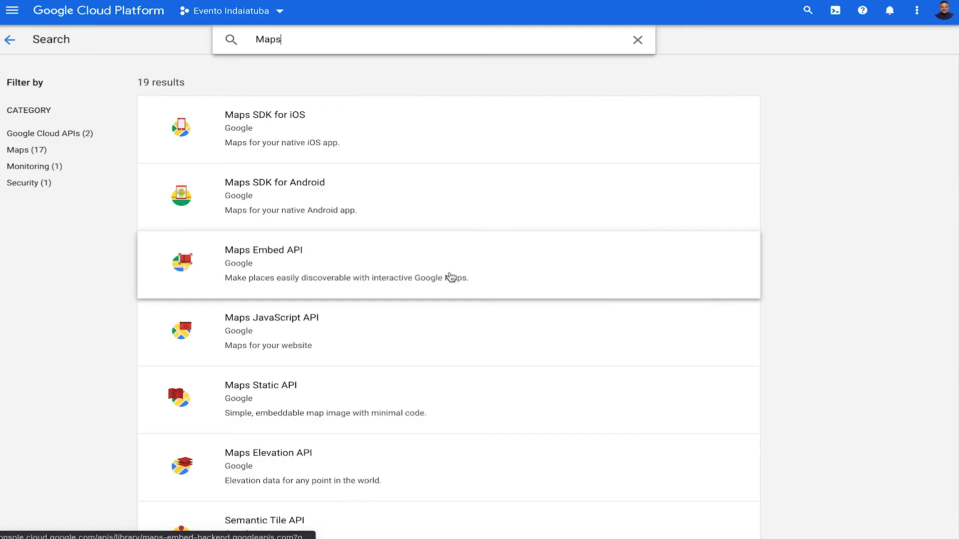
scroll(451, 278, down, 2)
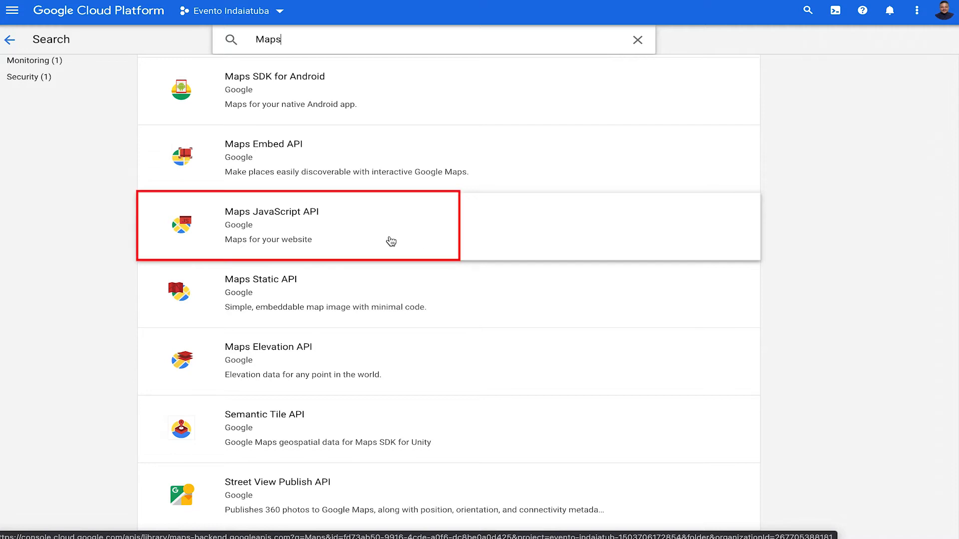
scroll(392, 242, down, 7)
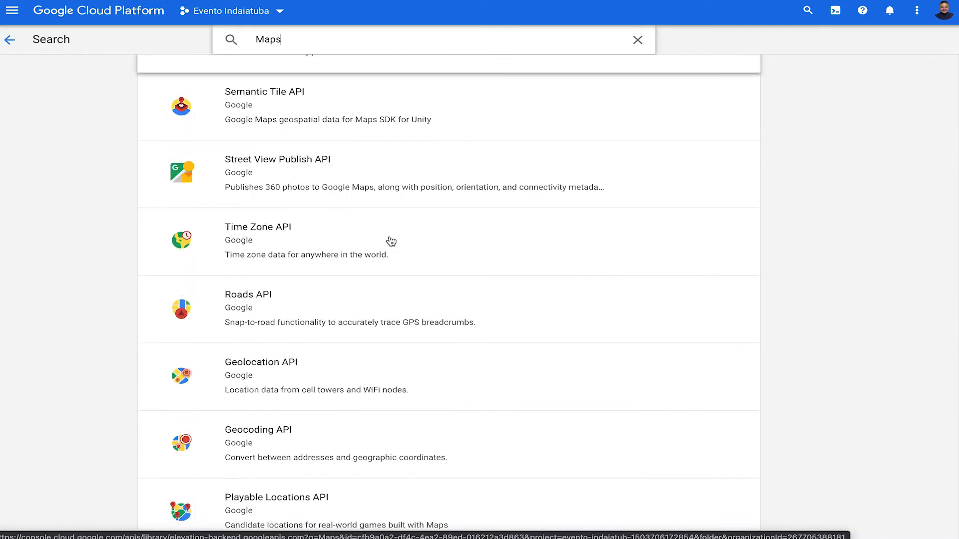
scroll(392, 241, down, 1)
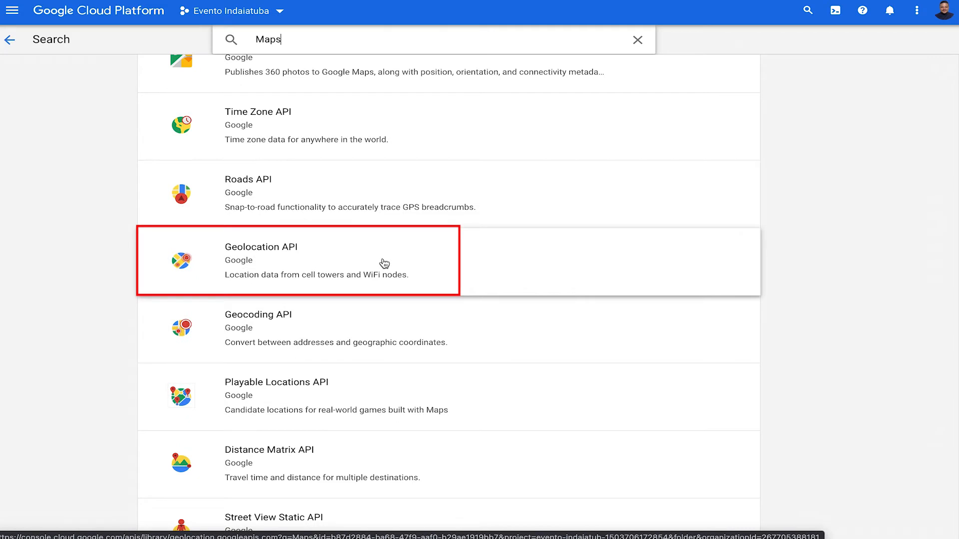
scroll(383, 263, down, 2)
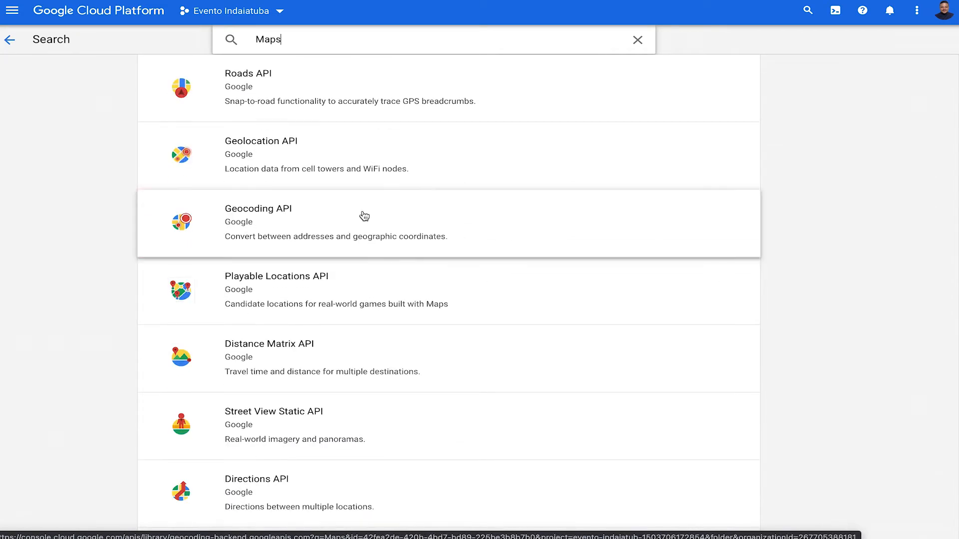
scroll(364, 216, down, 4)
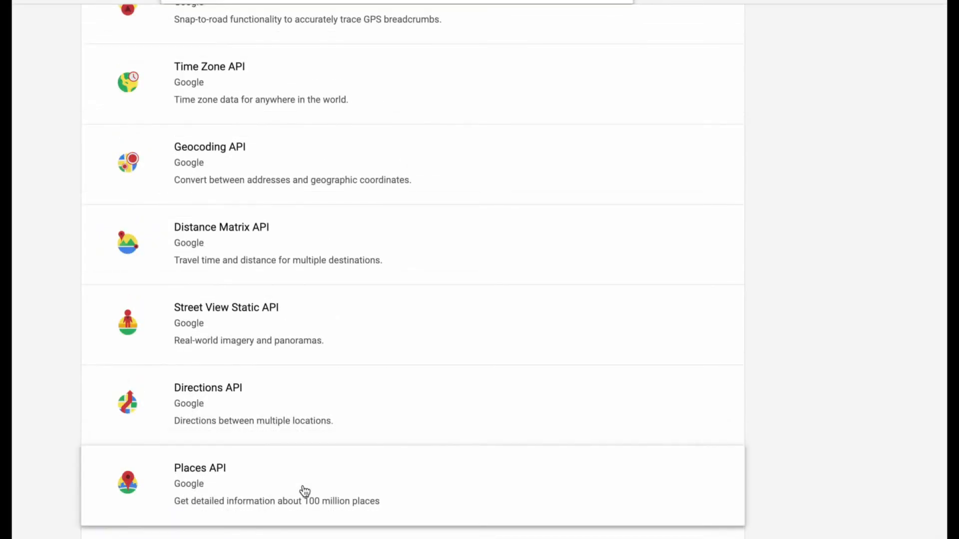
- Enable Places API from the Maps search results
click(305, 492)
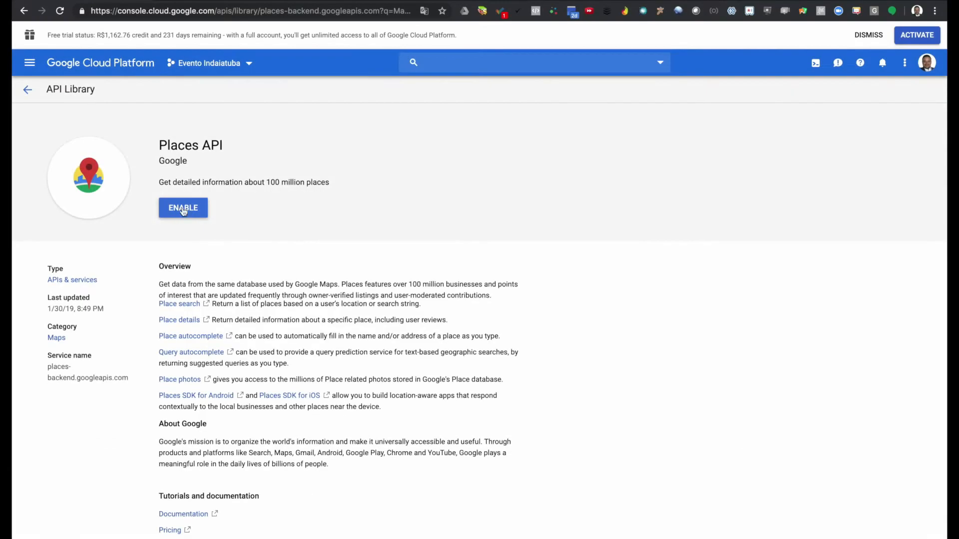
click(183, 210)
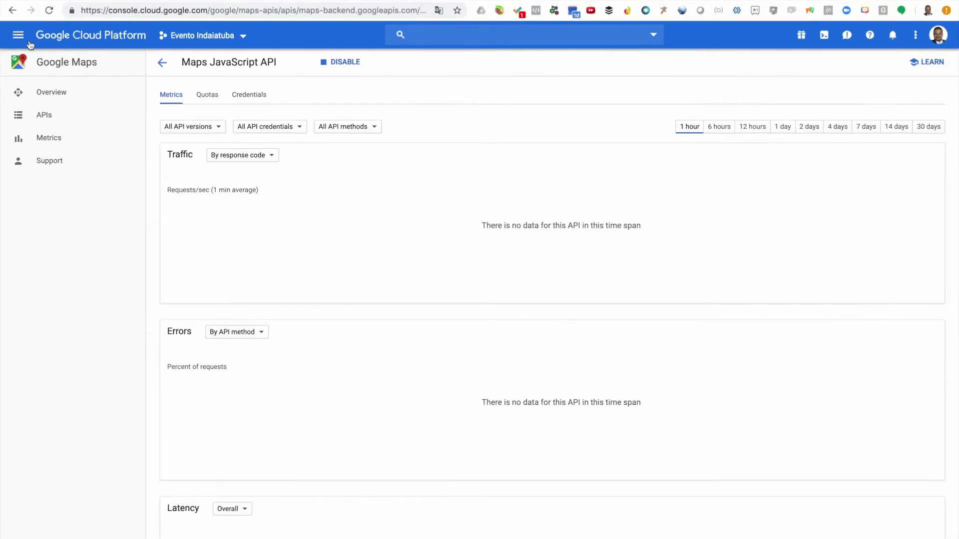
- Go to APIs & Services > Credentials and copy the project's existing API key
click(22, 40)
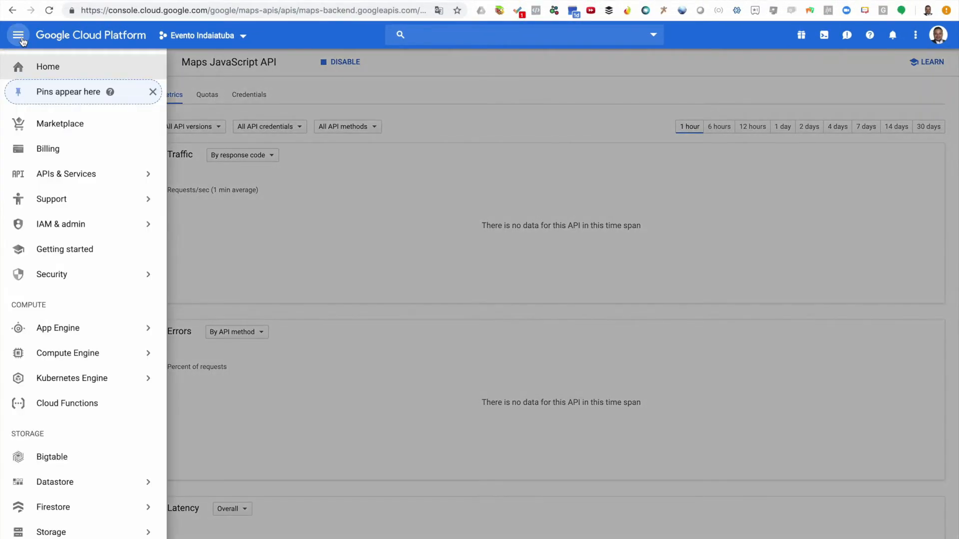
mouse_move(68, 192)
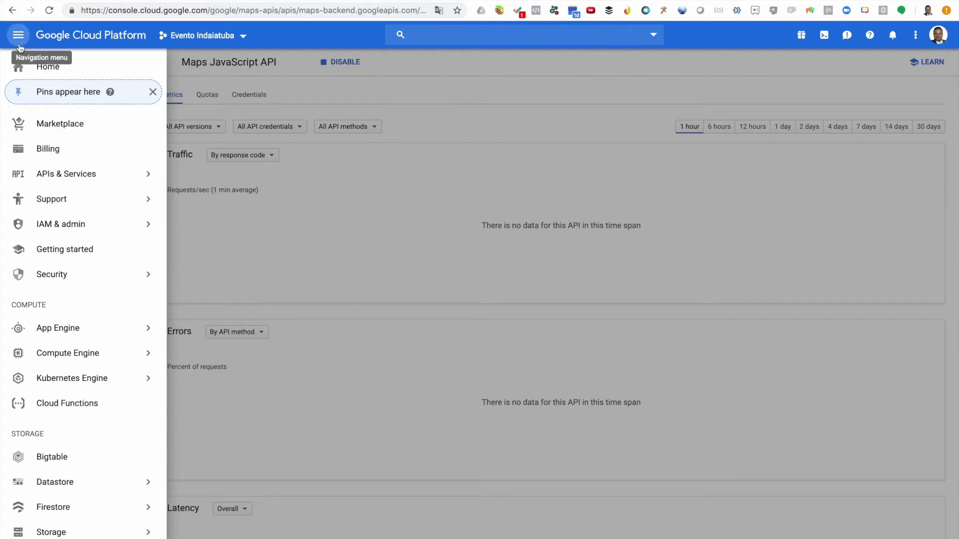
mouse_move(76, 176)
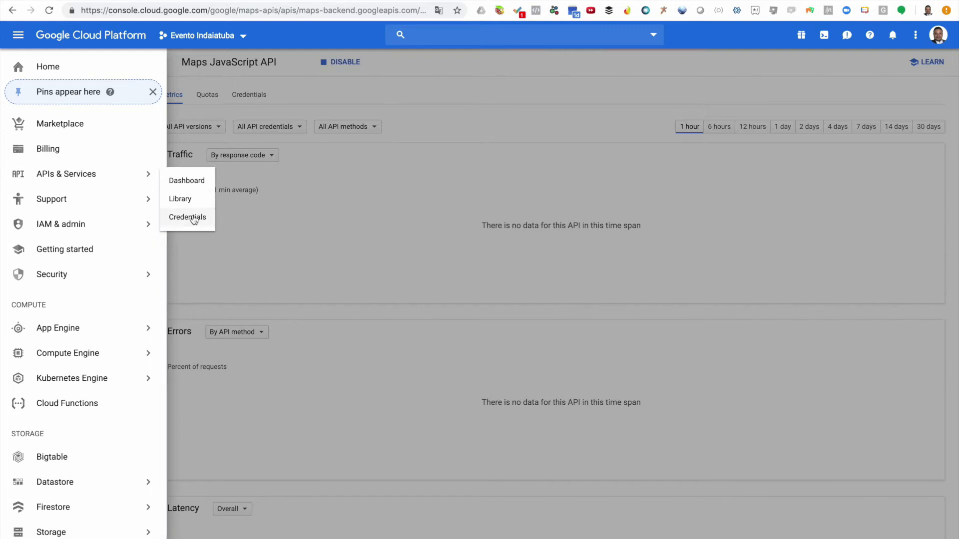
click(194, 218)
click(649, 212)
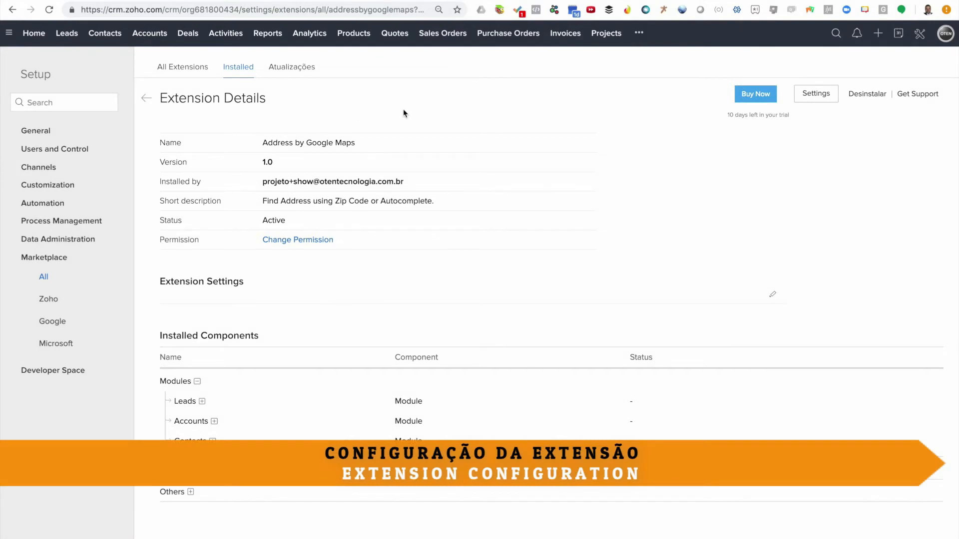
- Open Settings from the Address by Google Maps Extension Details page
click(813, 97)
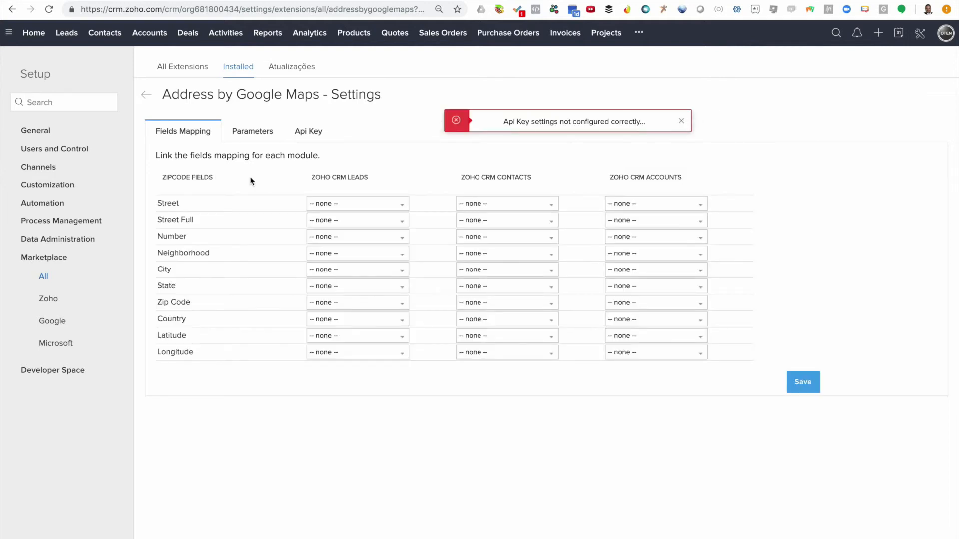
- Map Street Full and City to the lead's Street and City fields, leaving Street unmapped
click(681, 122)
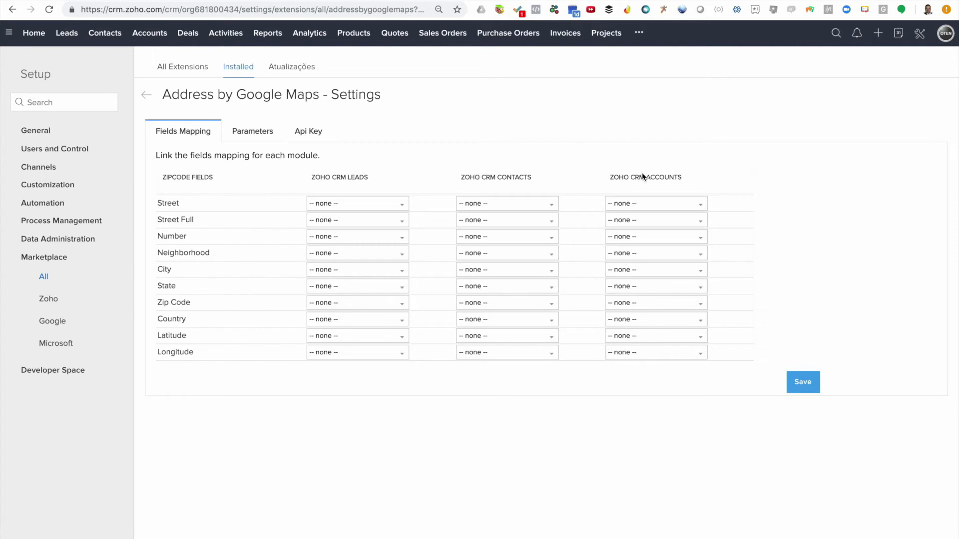
click(359, 208)
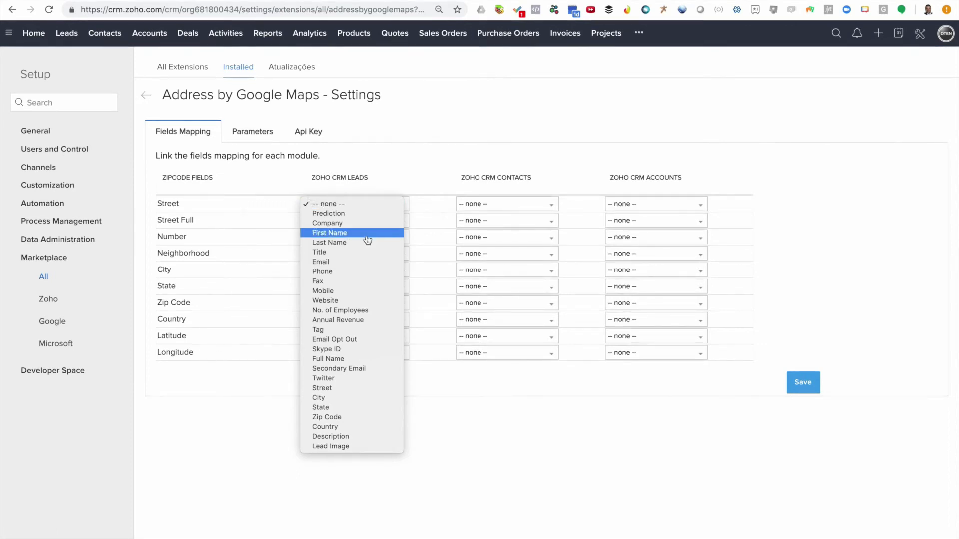
click(392, 189)
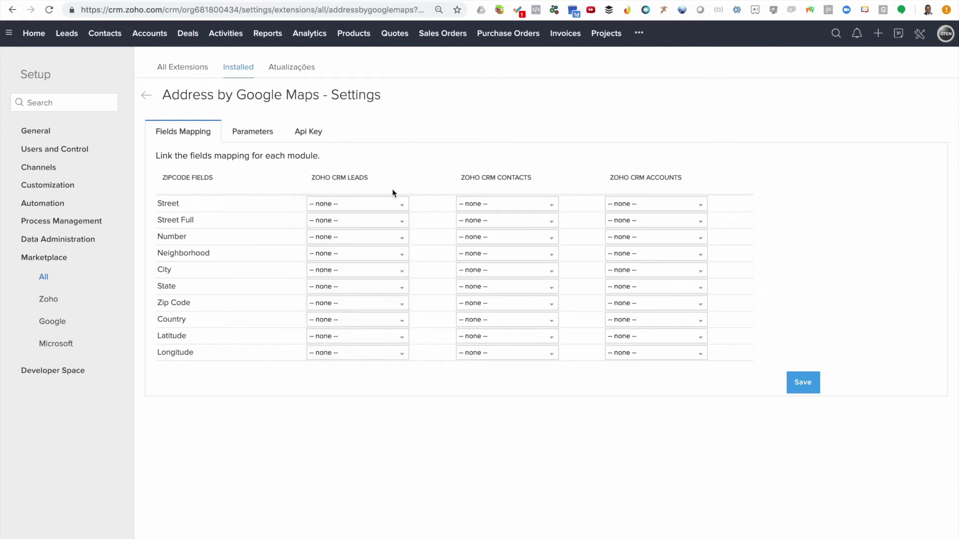
click(361, 227)
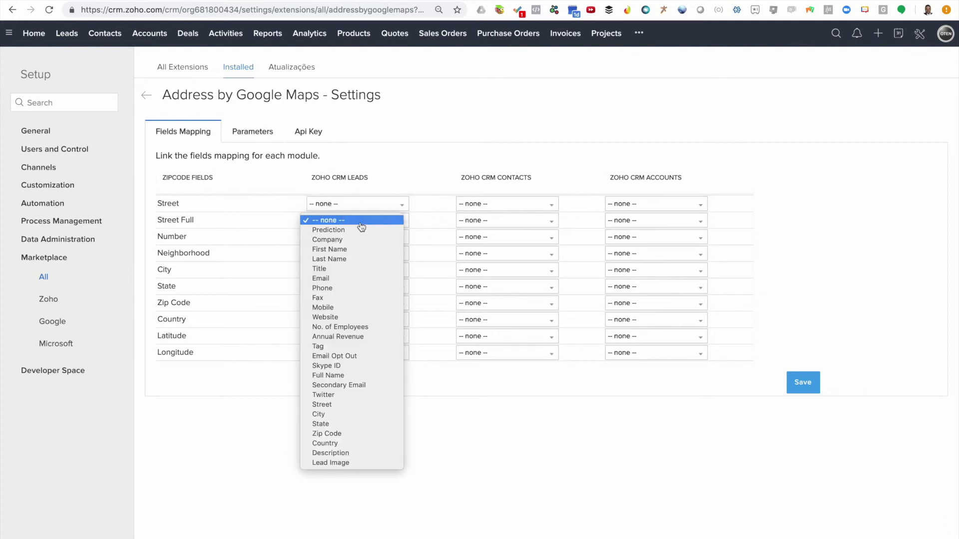
click(349, 405)
click(328, 270)
text(c)
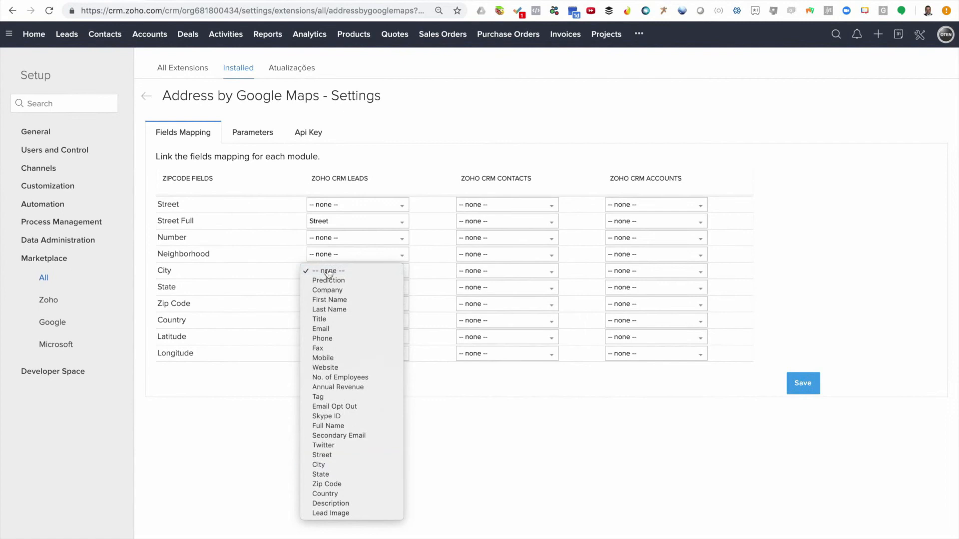
key(Return)
- Map State, Zip Code and Country to the matching lead fields and save the Leads mapping
click(339, 292)
text(st)
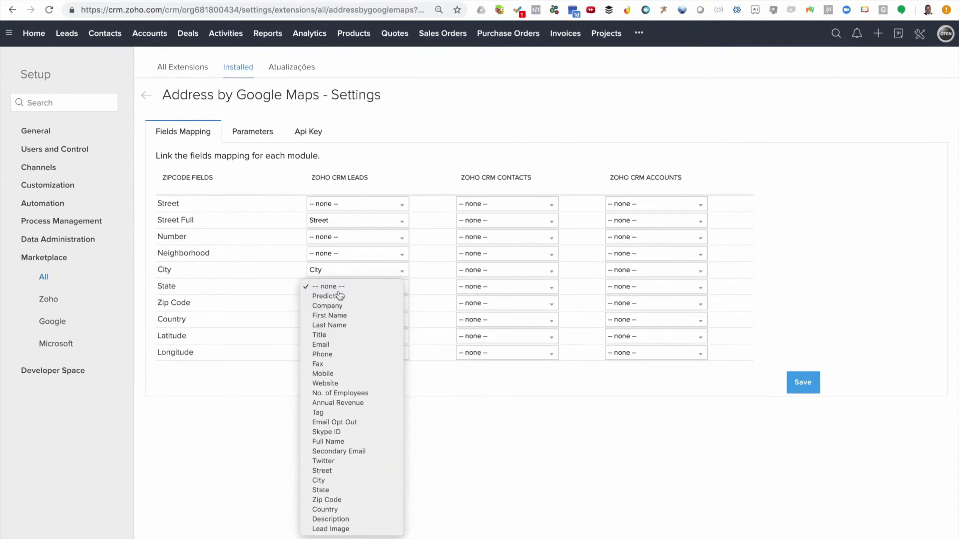
key(Return)
click(340, 306)
click(341, 516)
click(359, 323)
text(cou)
key(Return)
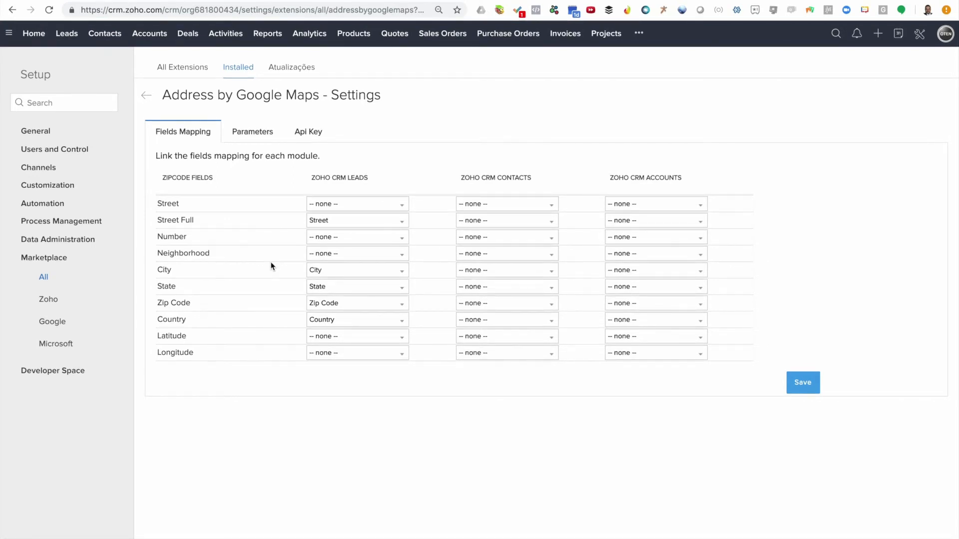
click(805, 389)
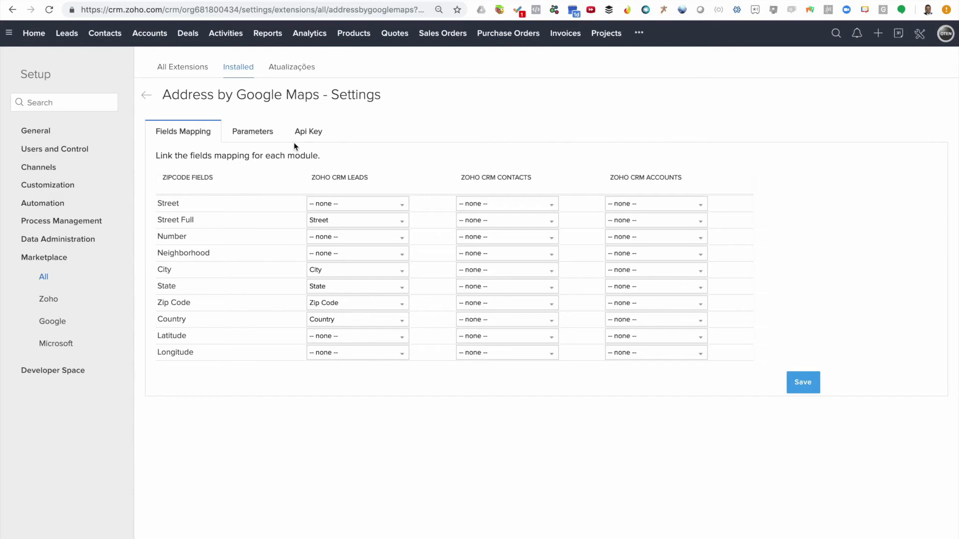
- Turn on ZipCode Search and Autocomplete Search in the Parameters tab and save
click(265, 137)
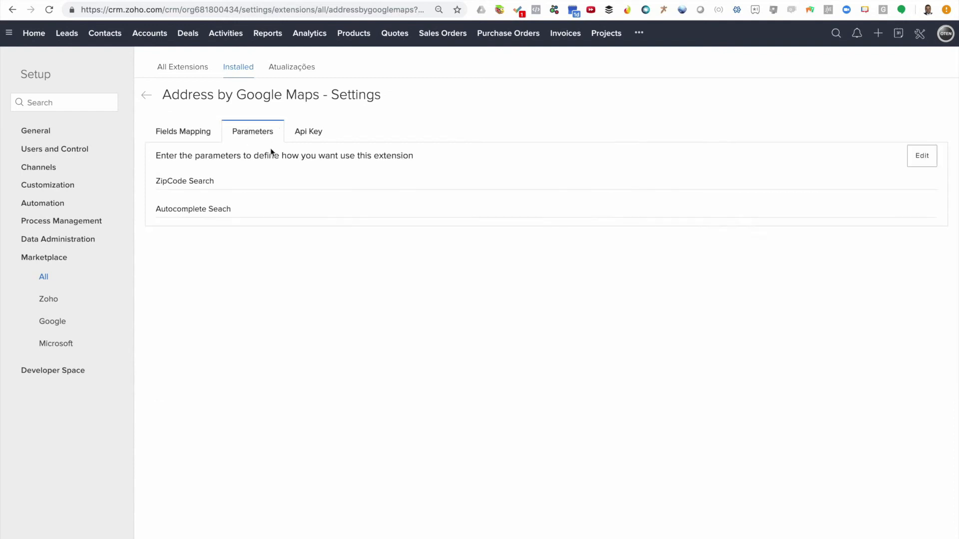
click(920, 161)
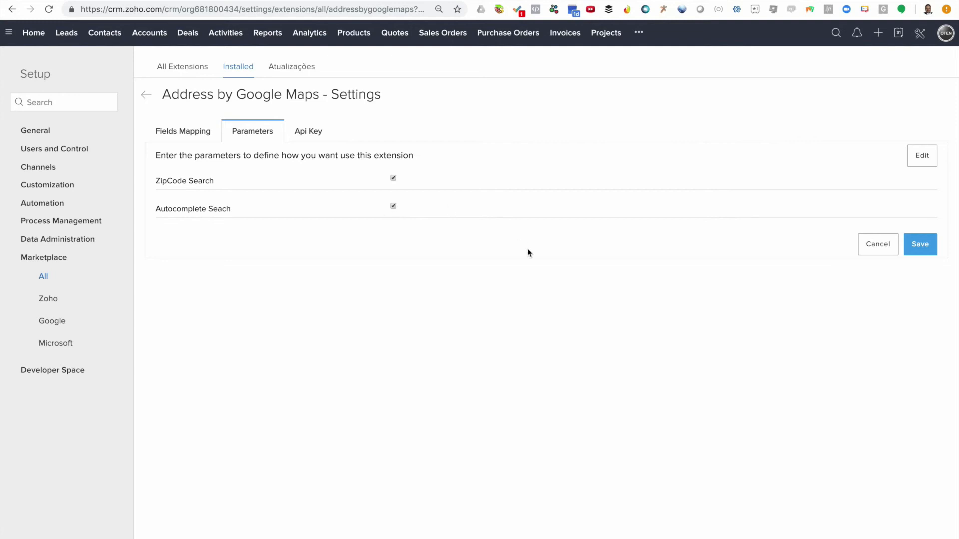
click(920, 249)
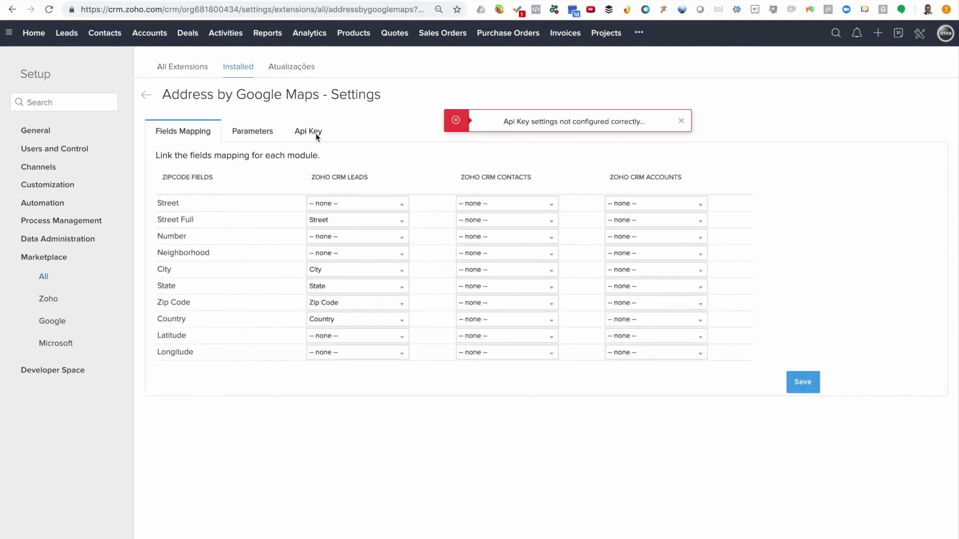
click(681, 122)
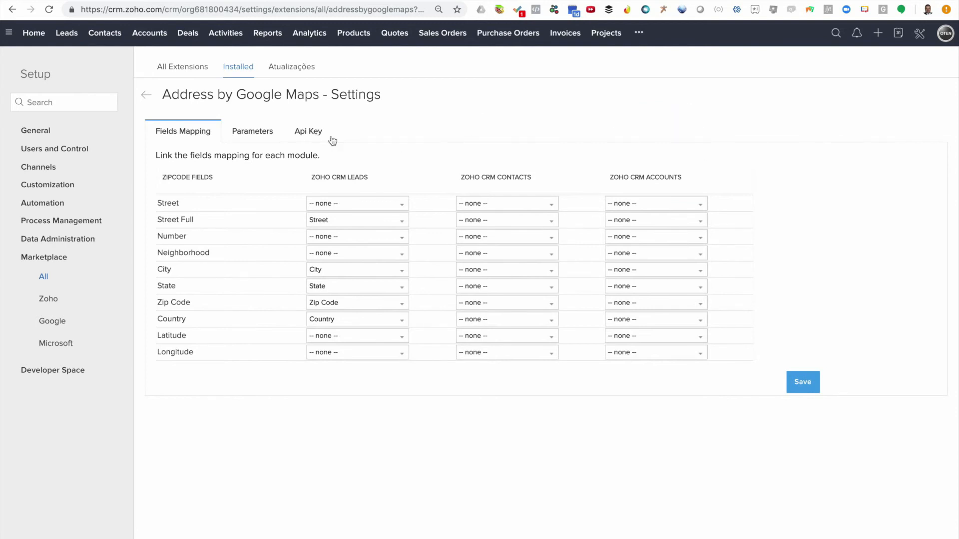
- Enter the copied Google API key, keep Português Brazil (pt-BR) as language, and save
click(315, 132)
click(507, 175)
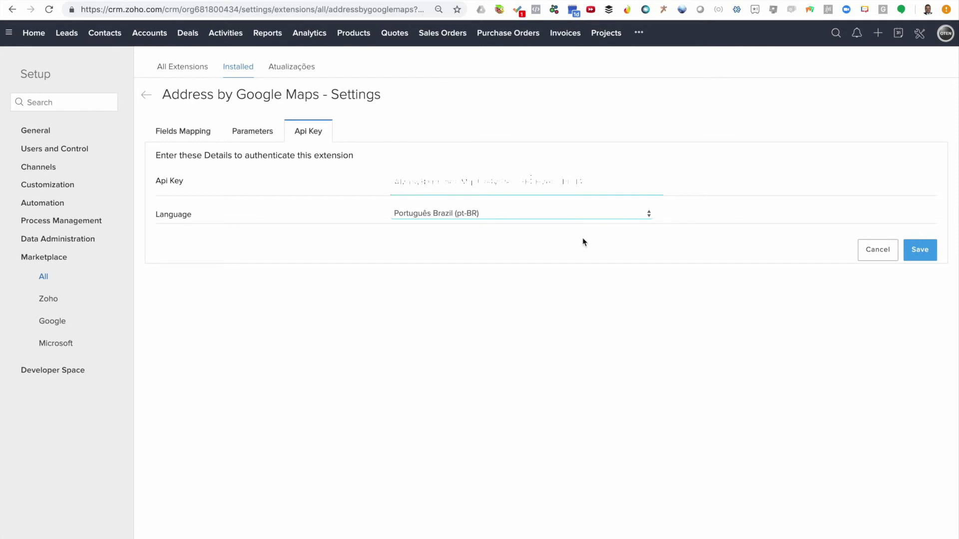
click(484, 215)
click(484, 214)
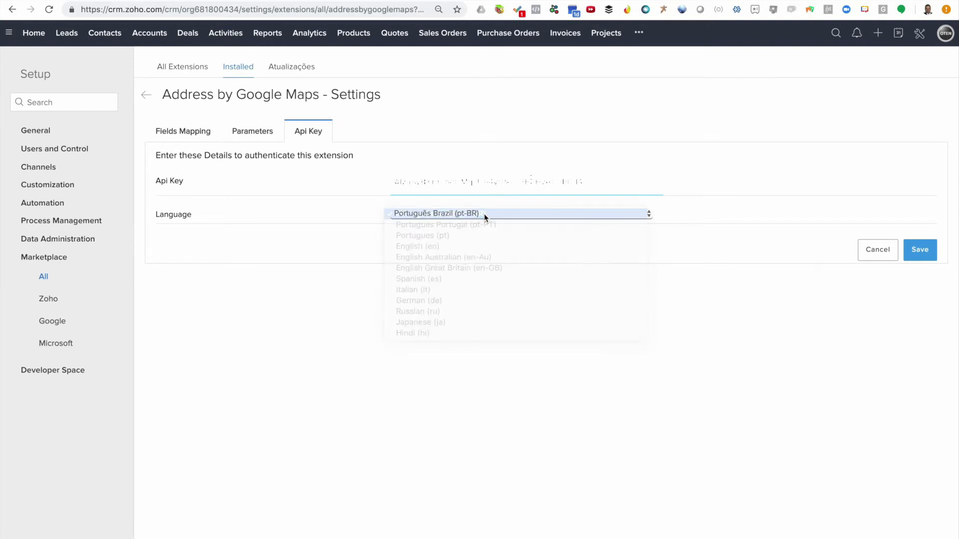
click(484, 215)
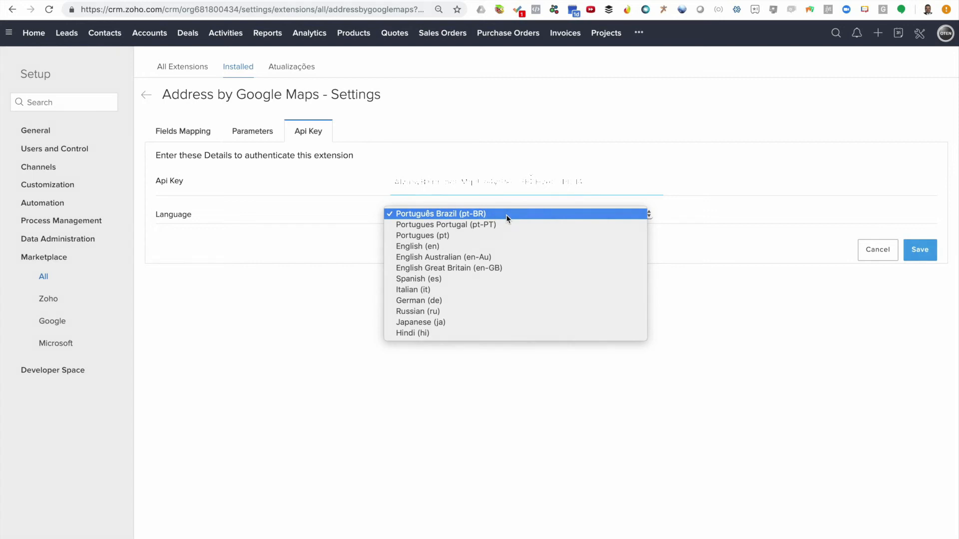
click(507, 216)
click(920, 259)
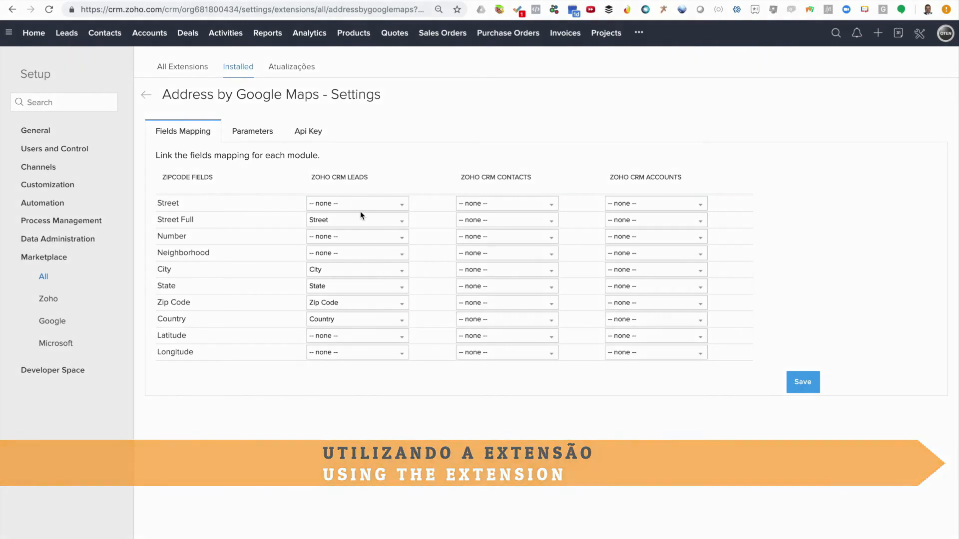
- Start a new lead from Leads and choose Find Address from the Zip Code button's dropdown
click(66, 34)
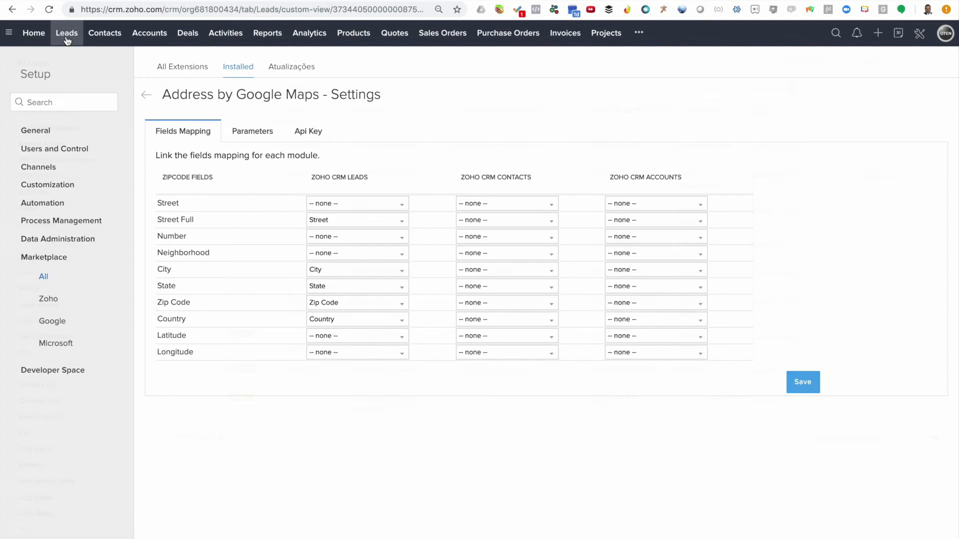
click(850, 67)
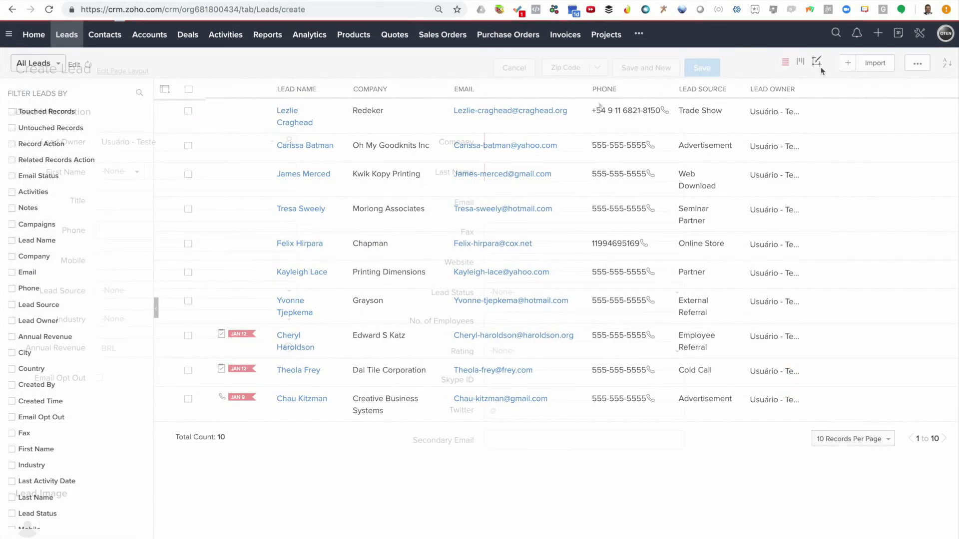
click(596, 71)
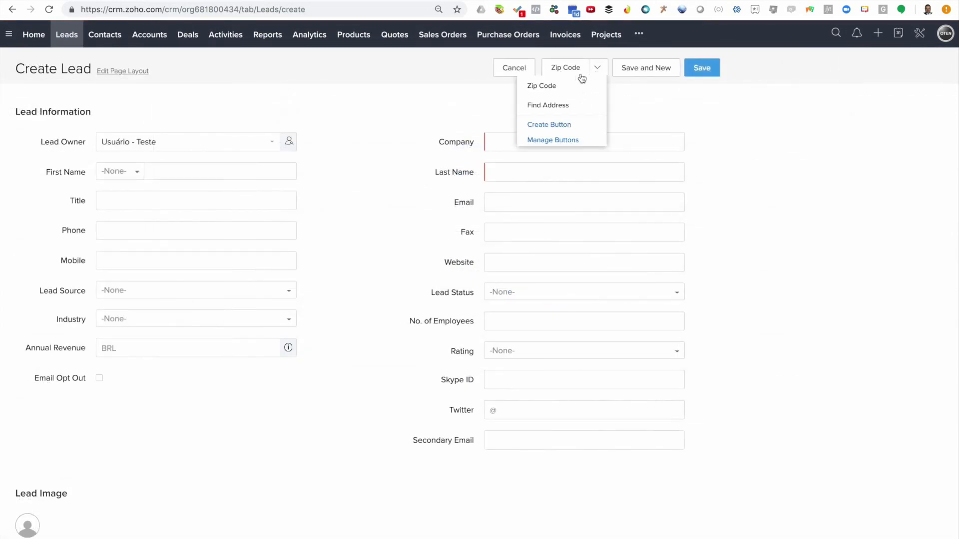
click(564, 106)
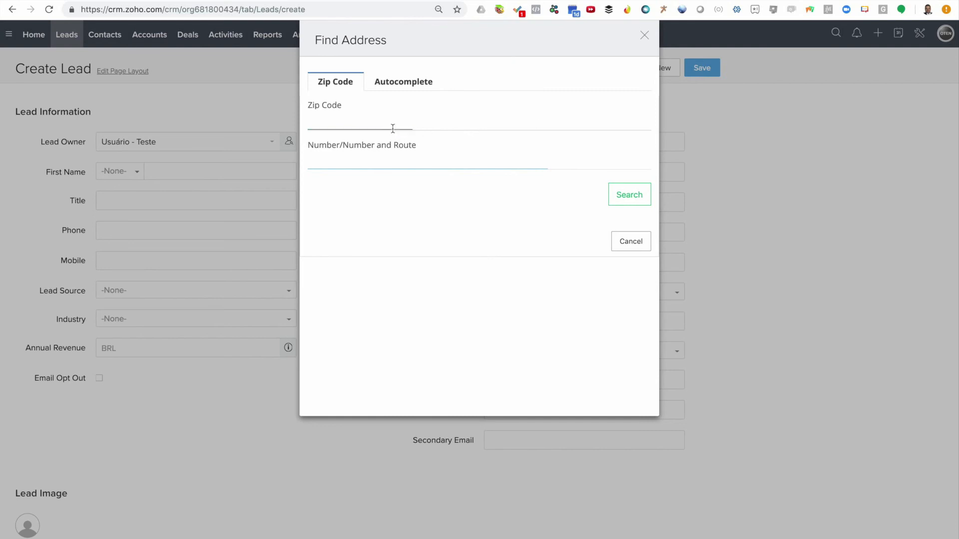
- Look up the lead's address by its zip code and house number, then save the result into the lead
click(624, 198)
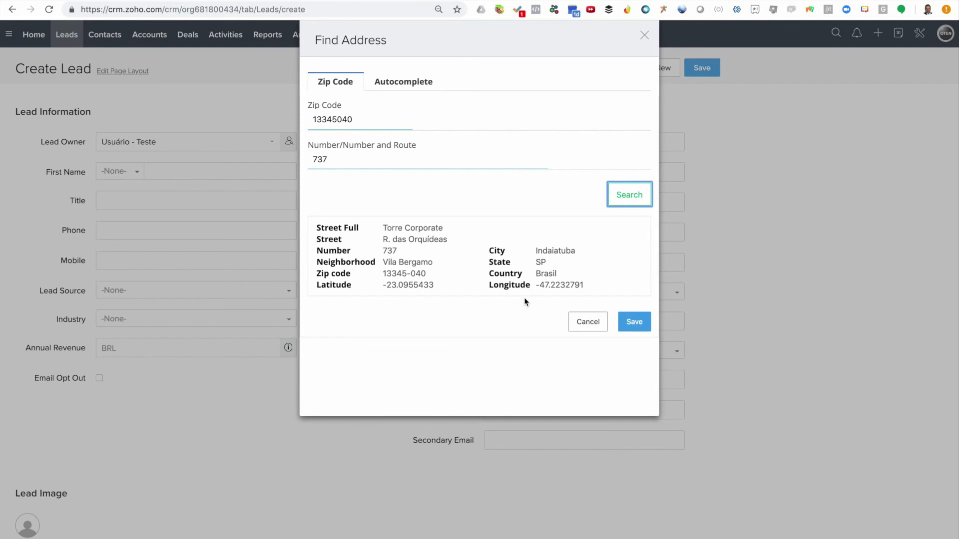
click(641, 326)
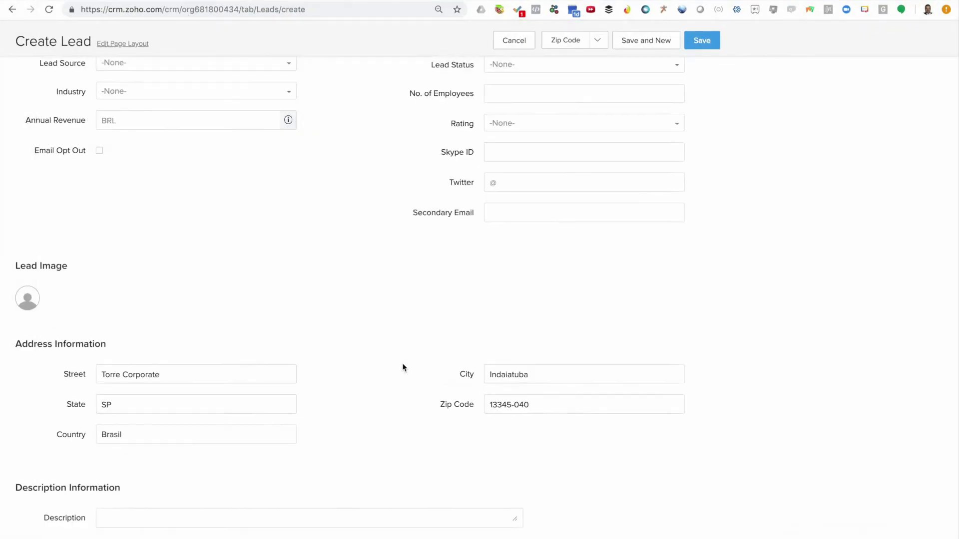
scroll(404, 368, up, 5)
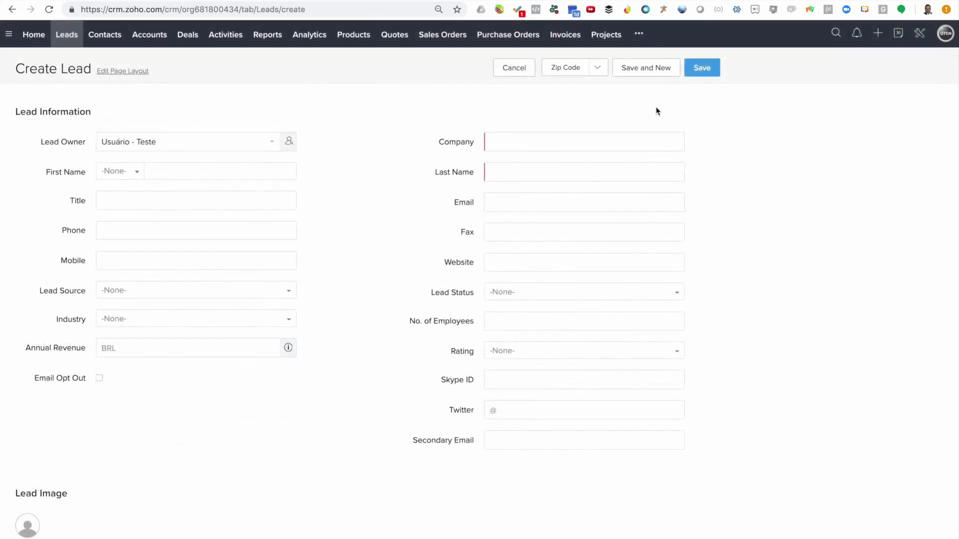
- Find the lead's street address with Find Address autocomplete, choose the Google suggestion, and save it
click(599, 70)
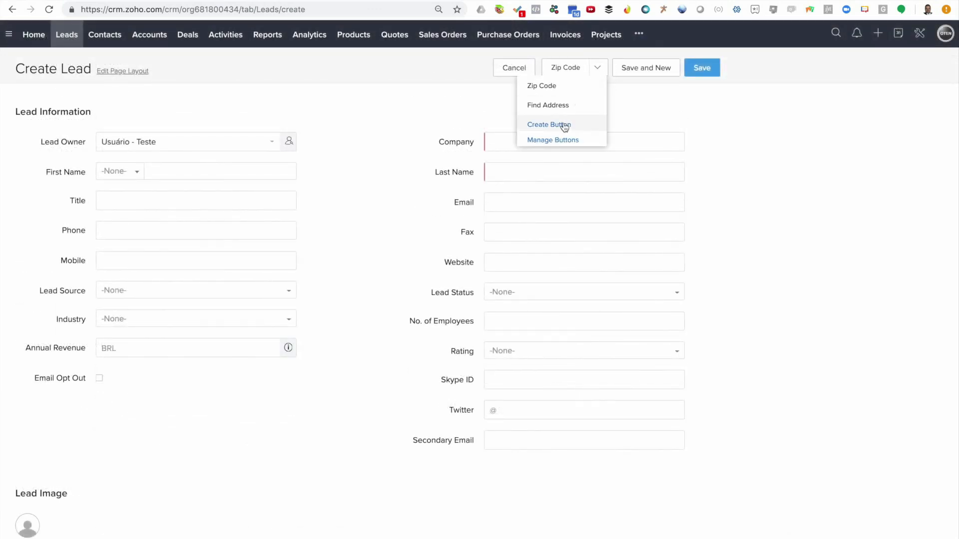
click(564, 106)
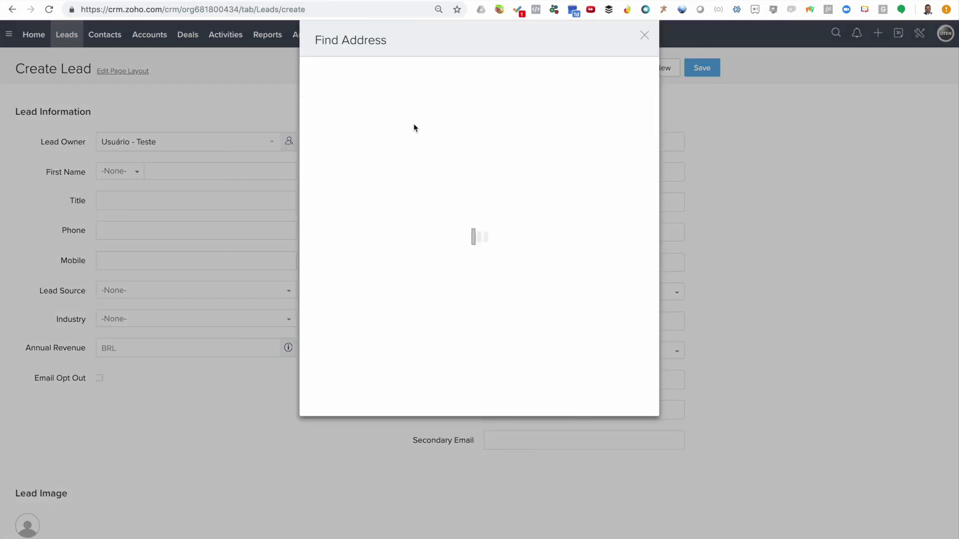
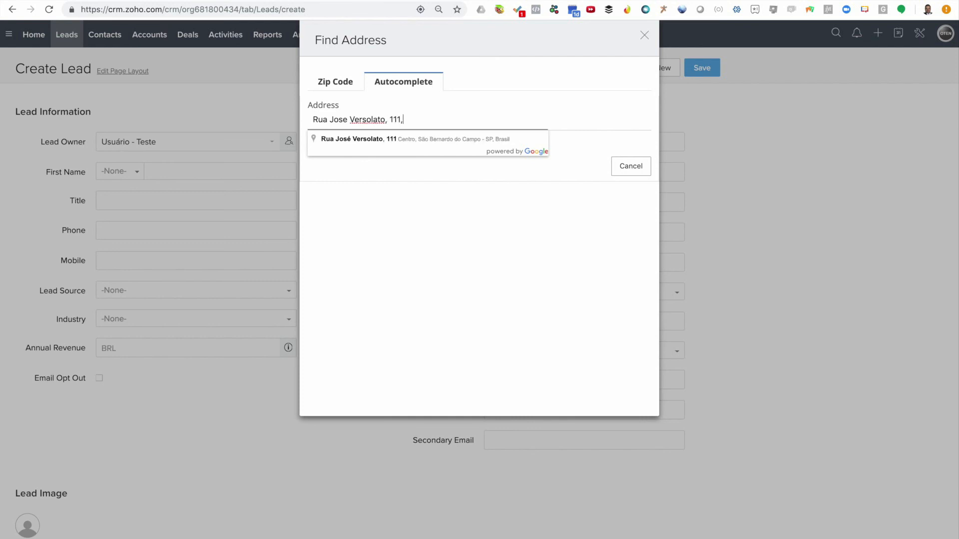
click(444, 139)
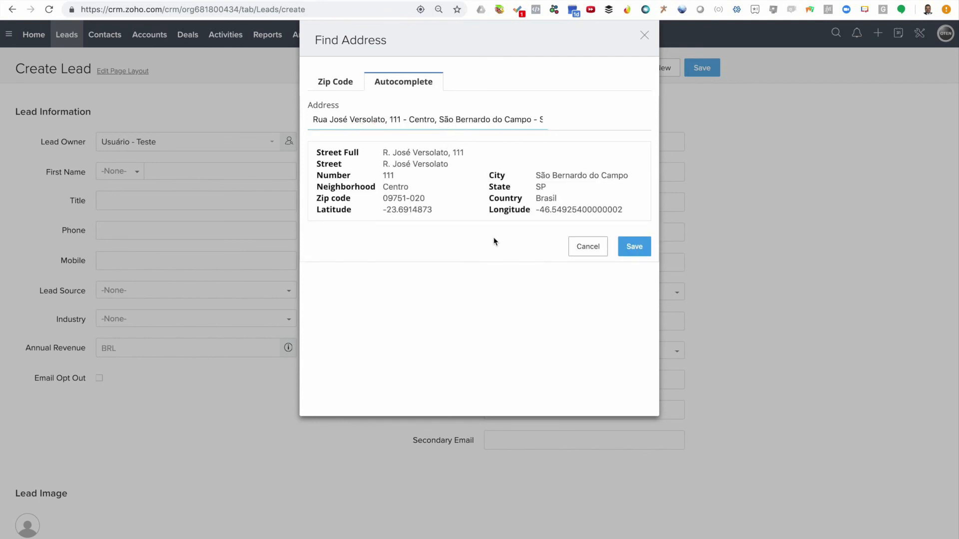
click(635, 247)
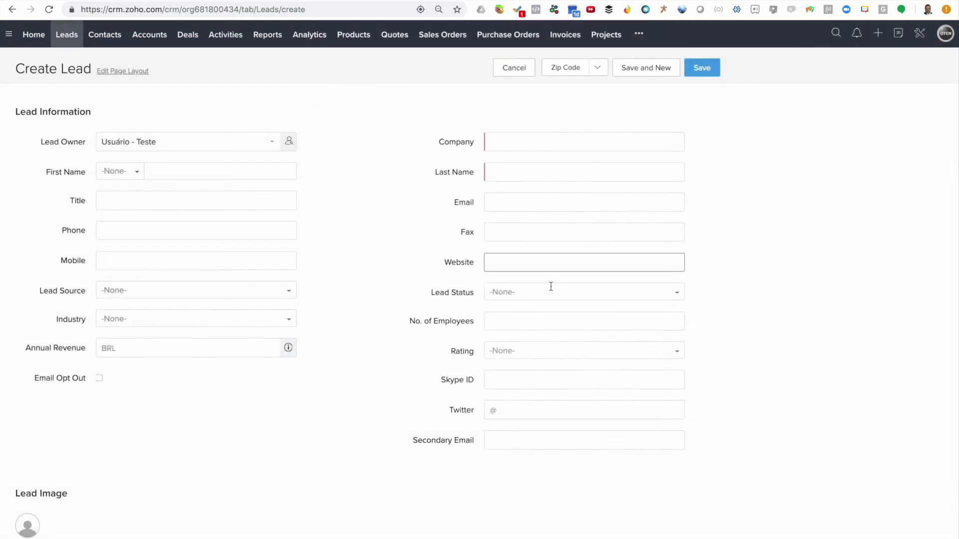
scroll(338, 367, down, 5)
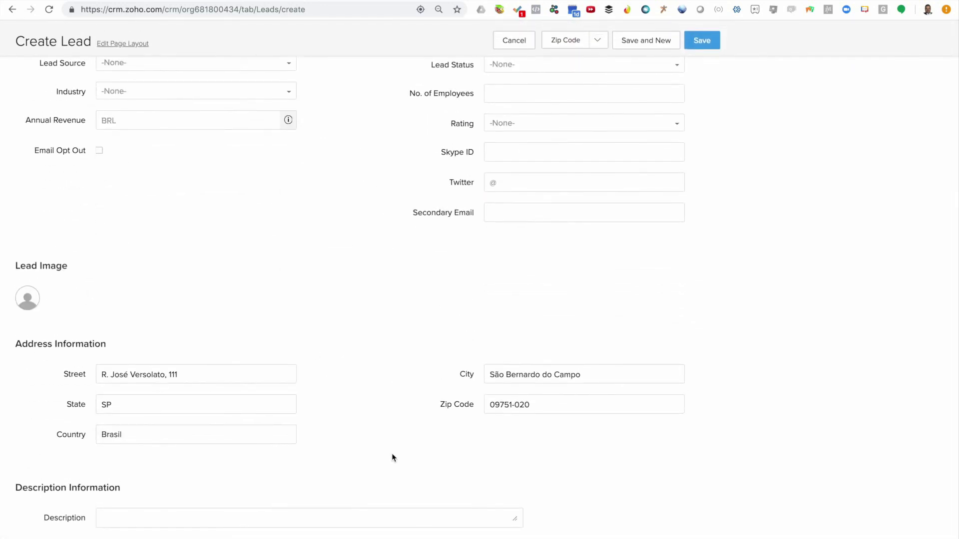